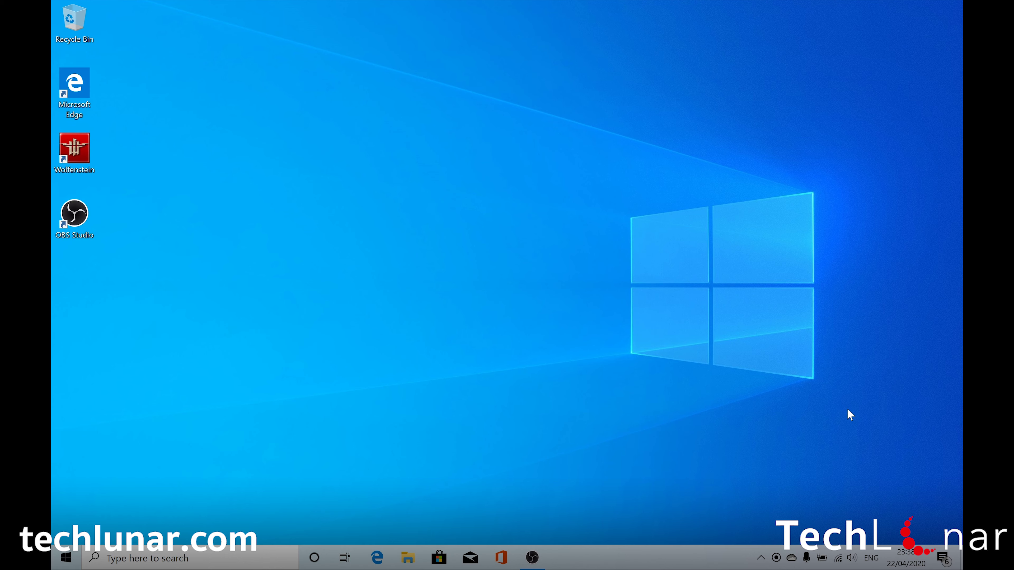
After glancing at the network list, launch the Settings app by searching 'settings'.
left_click(837, 558)
left_click(825, 135)
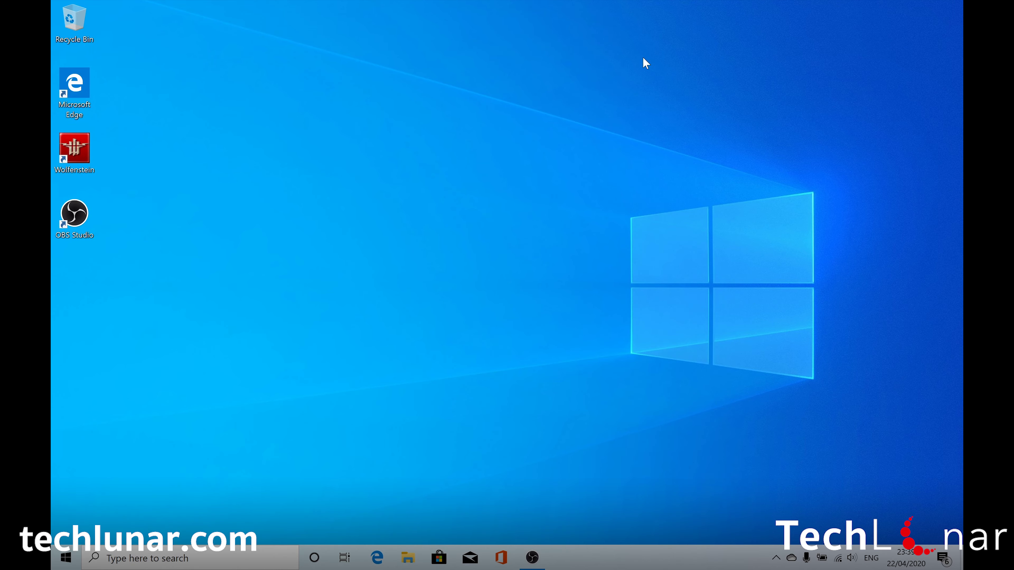
left_click(163, 564)
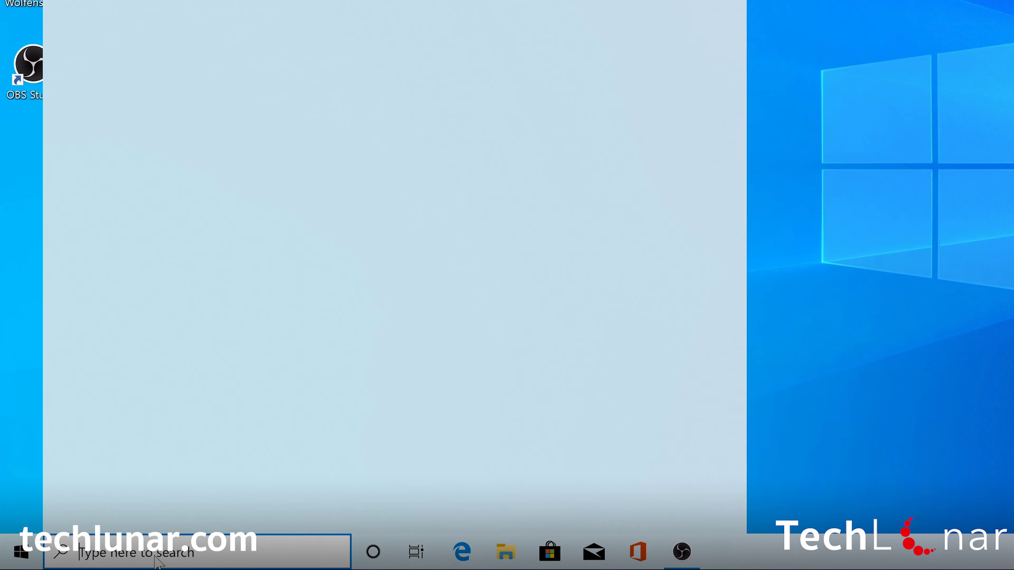
type("setti")
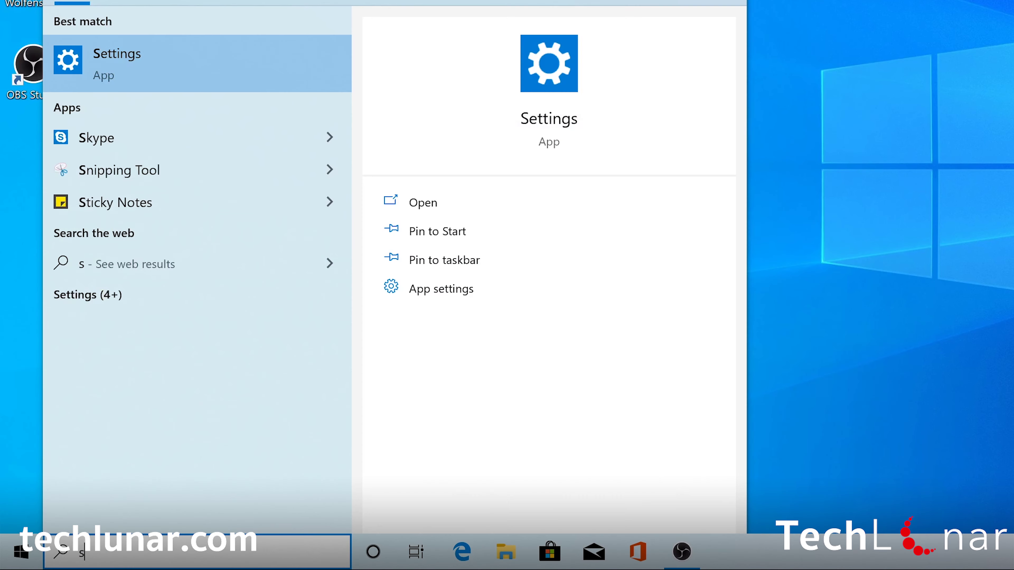
type("ngs")
key("Return")
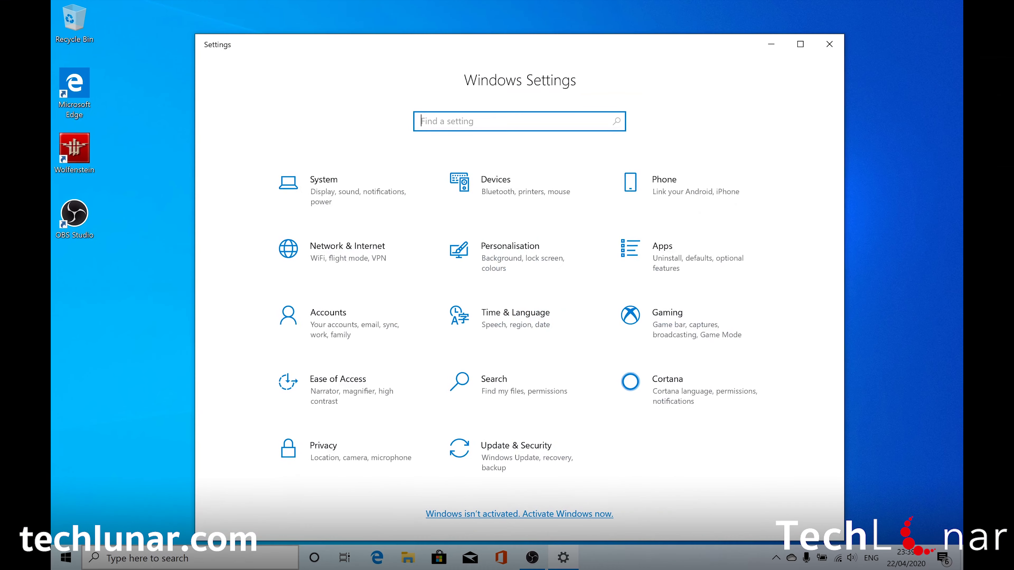
Go to Accounts > Email & accounts and choose Manage on the Microsoft account entry.
left_click(310, 326)
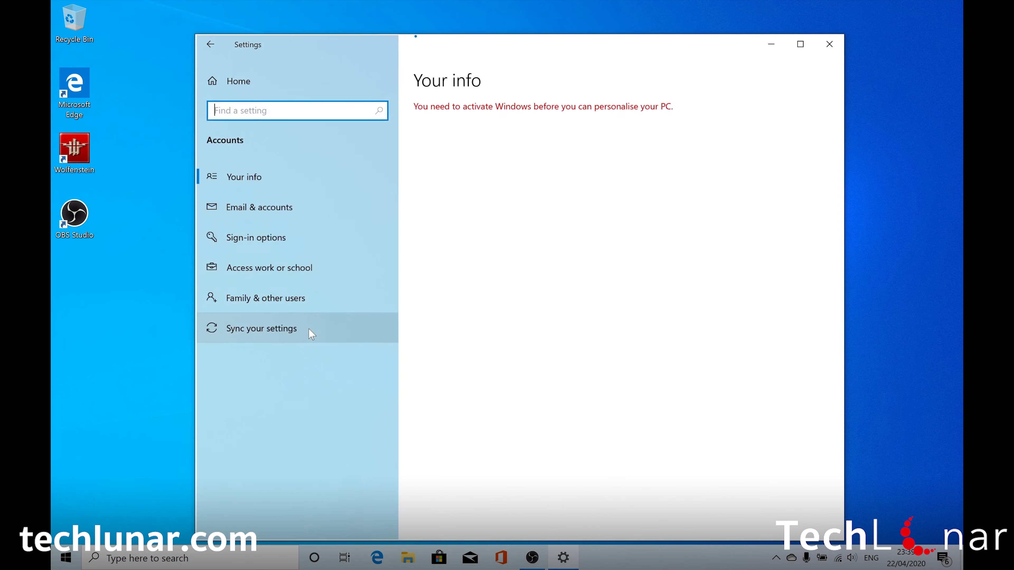
left_click(258, 216)
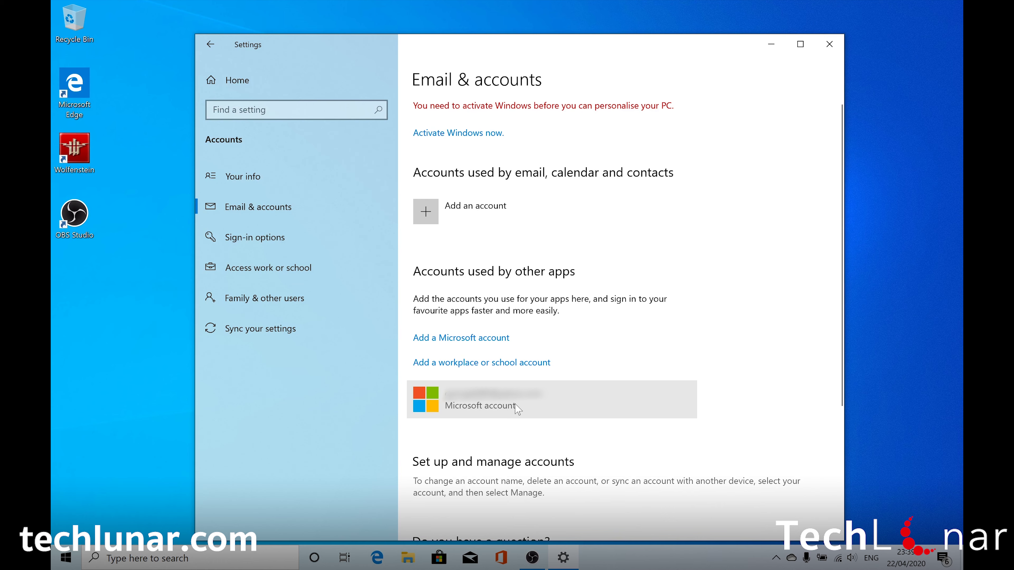
left_click(642, 404)
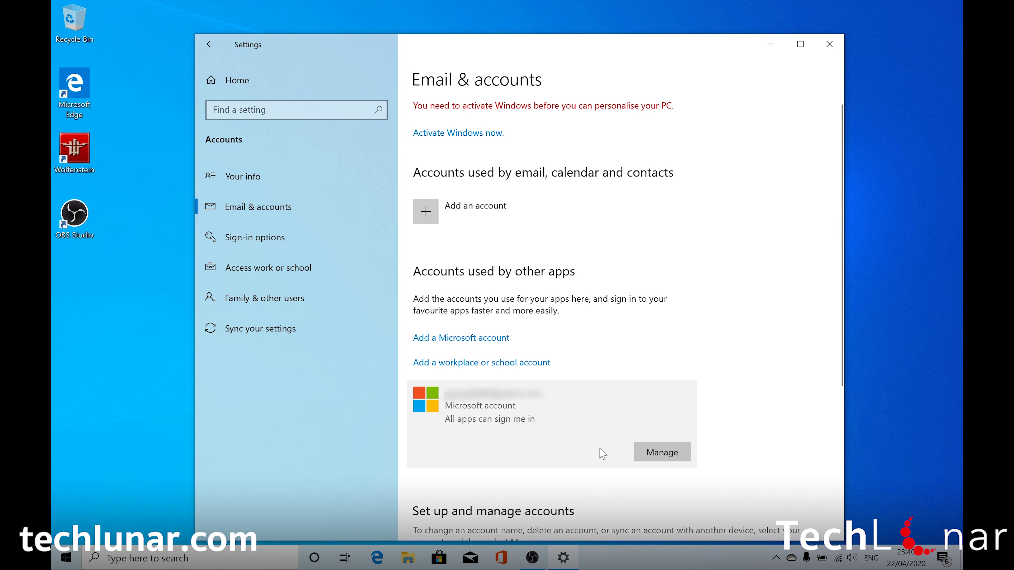
left_click(656, 458)
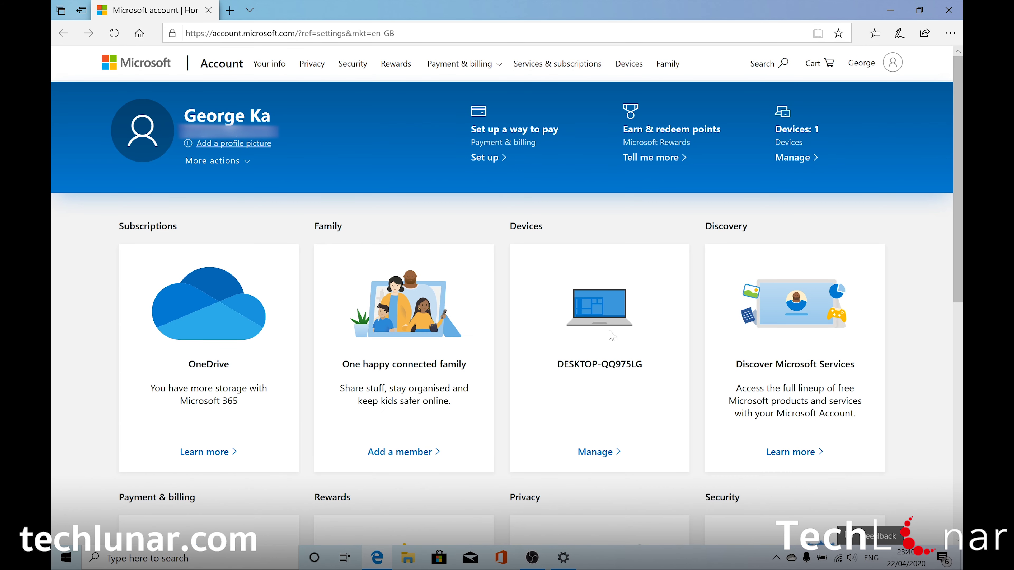
Open 'Devices: 1' from the banner and verify with the account password.
left_click(792, 130)
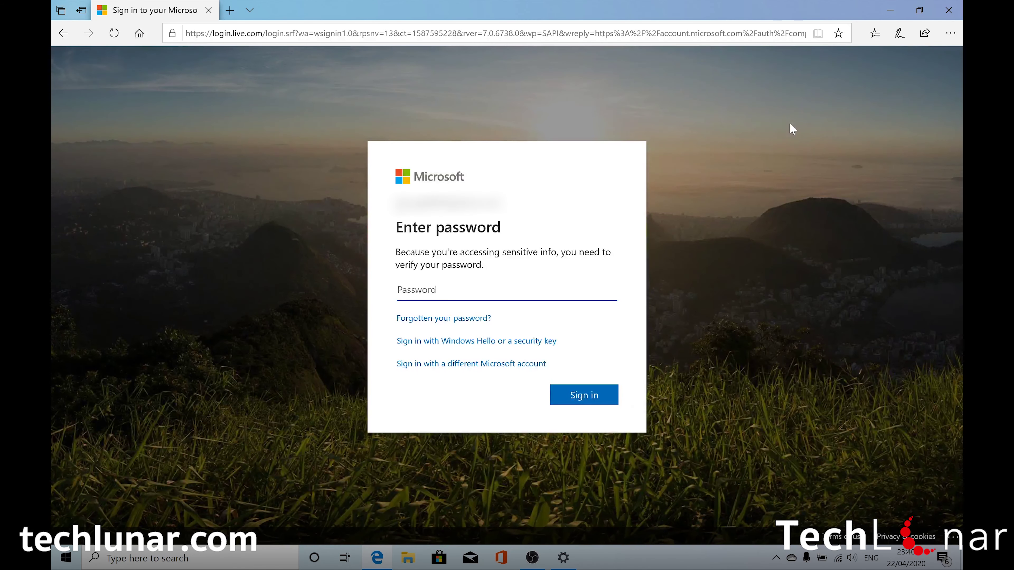
key("ctrl+v")
key("Return")
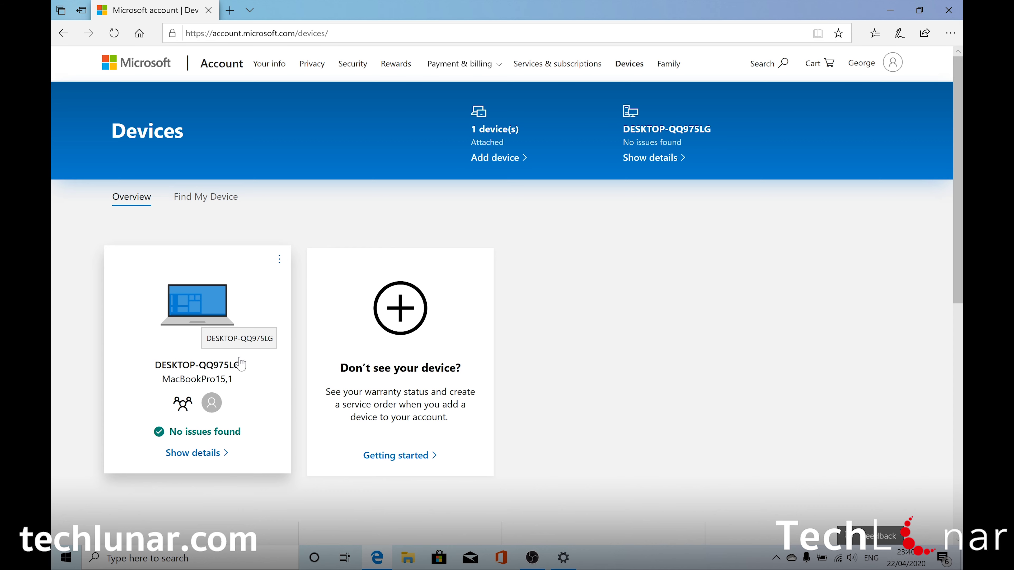
Remove laptop DESKTOP-QQ975LG from its card menu, confirming readiness and acknowledging the removal.
left_click(281, 260)
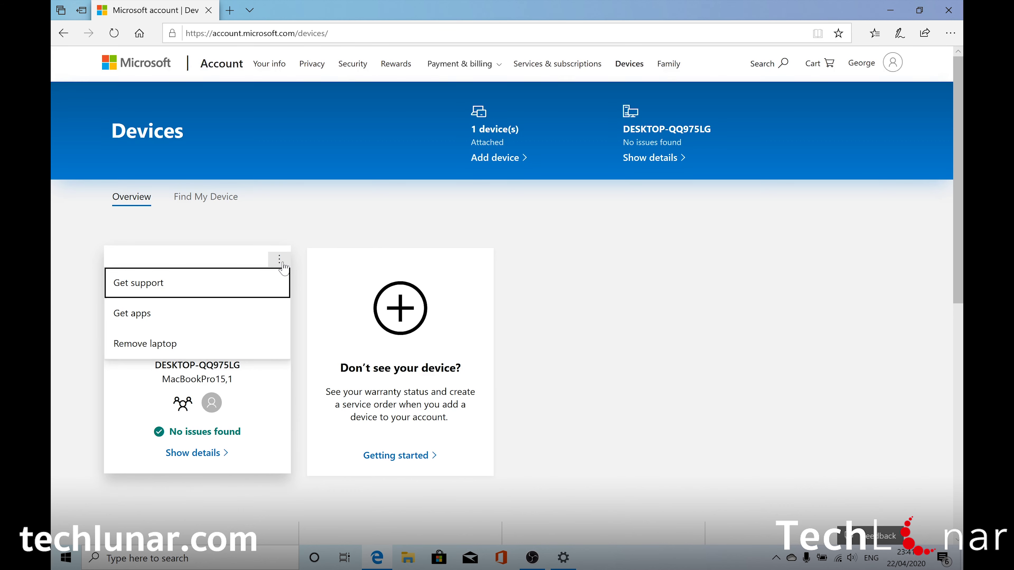
left_click(177, 350)
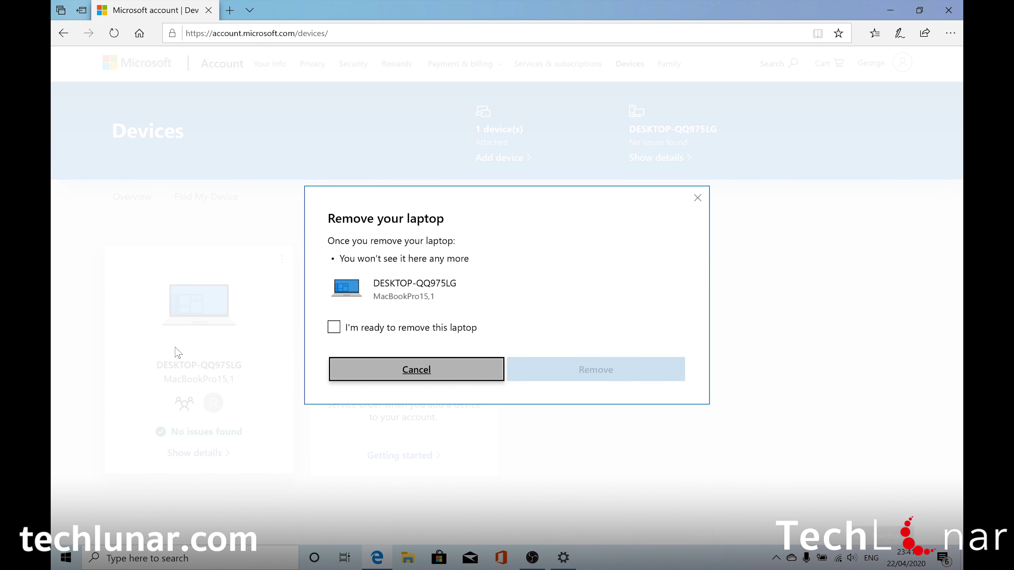
left_click(334, 328)
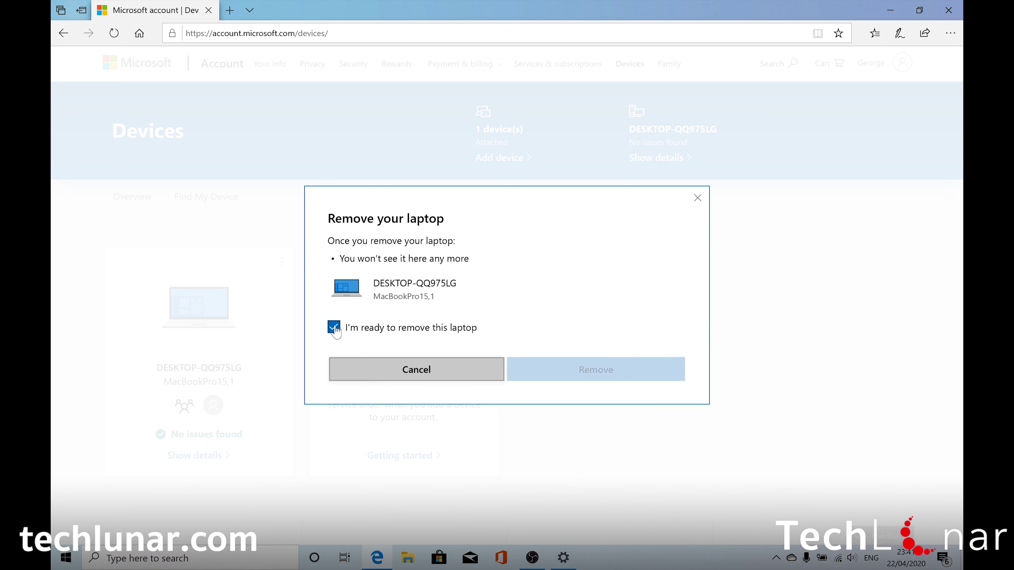
left_click(555, 375)
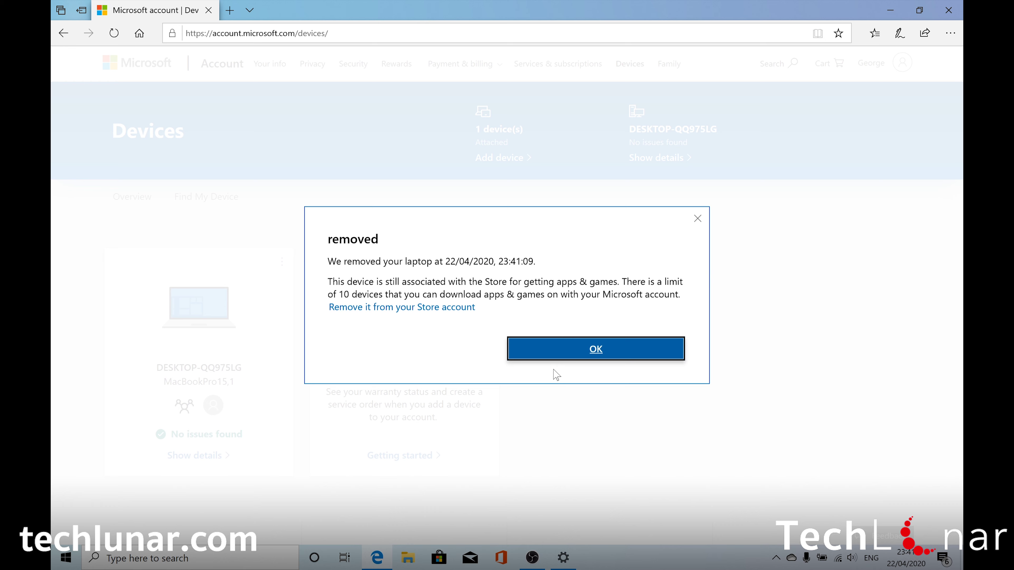
left_click(582, 347)
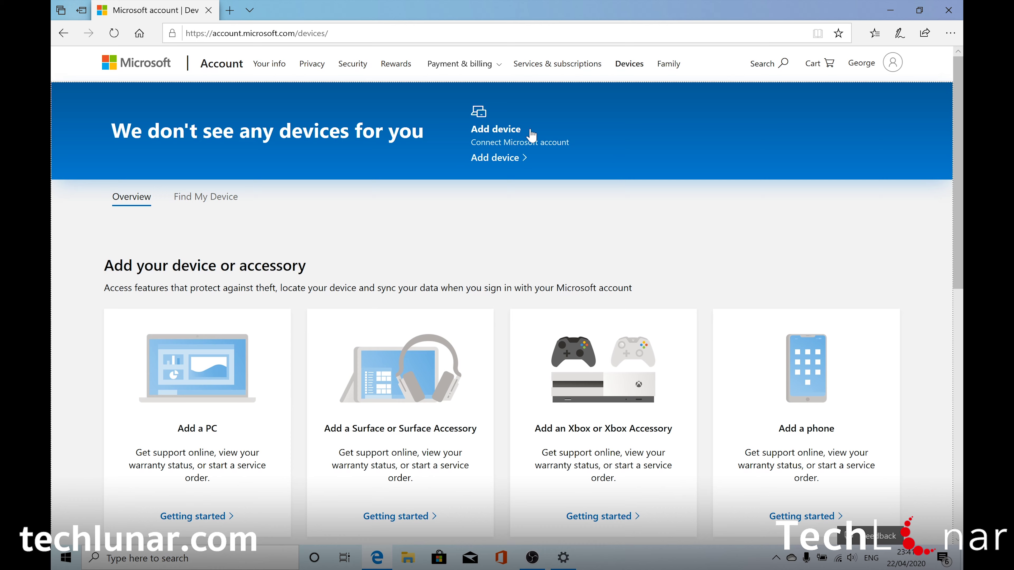
Choose Add device, then a PC running Windows, to reach the Add a Windows PC instructions.
left_click(495, 158)
left_click(484, 224)
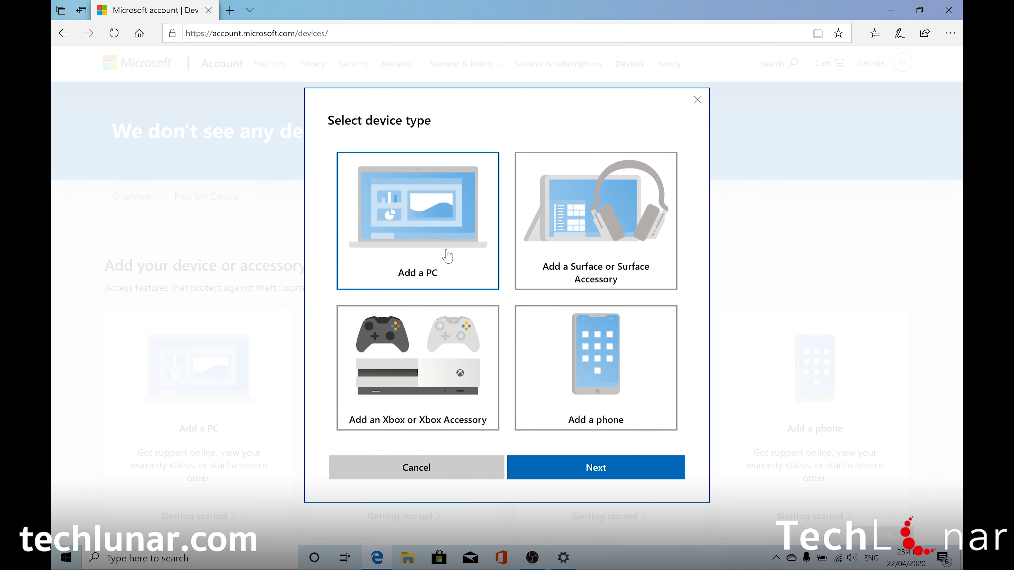
left_click(549, 471)
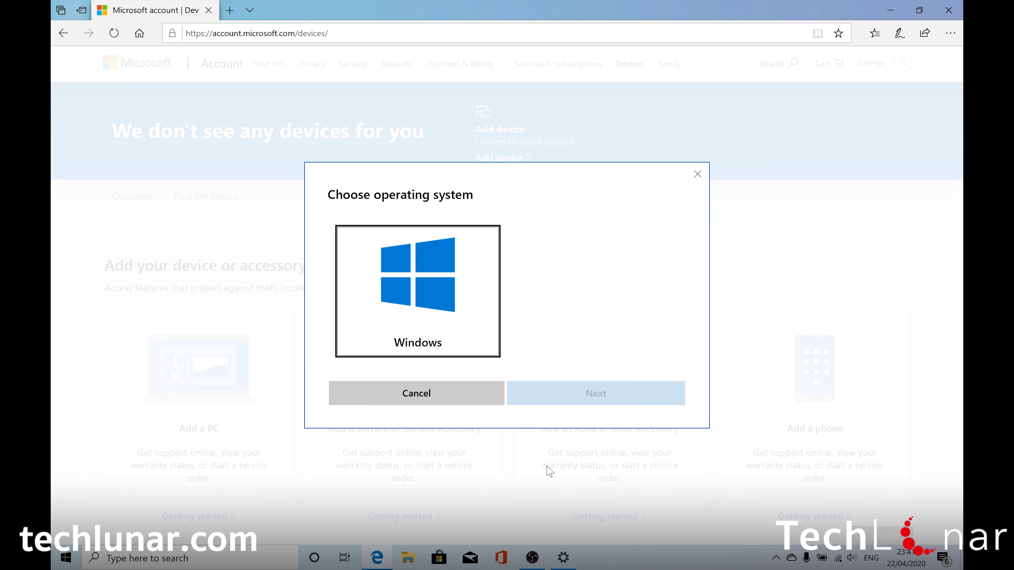
left_click(422, 302)
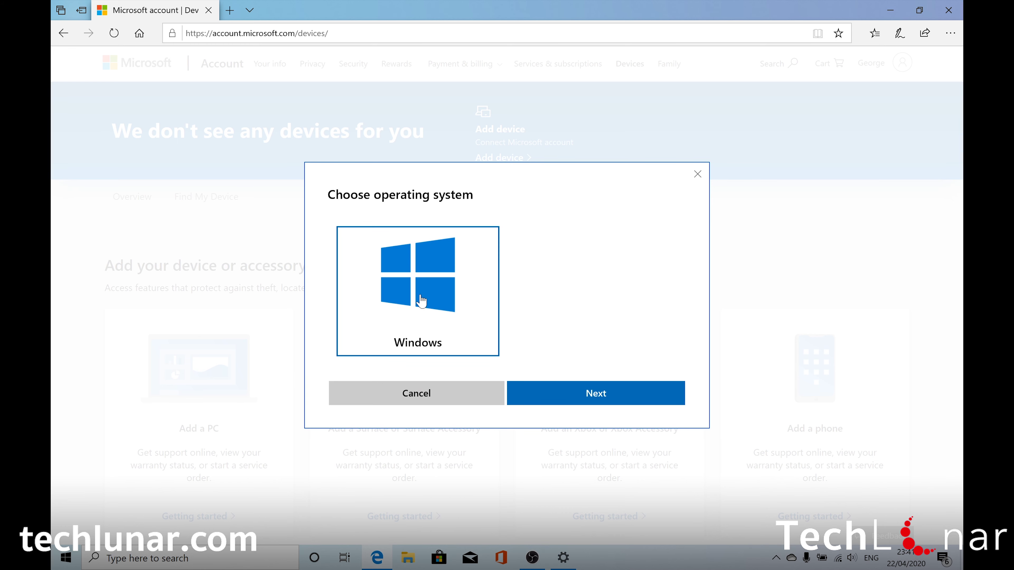
left_click(566, 395)
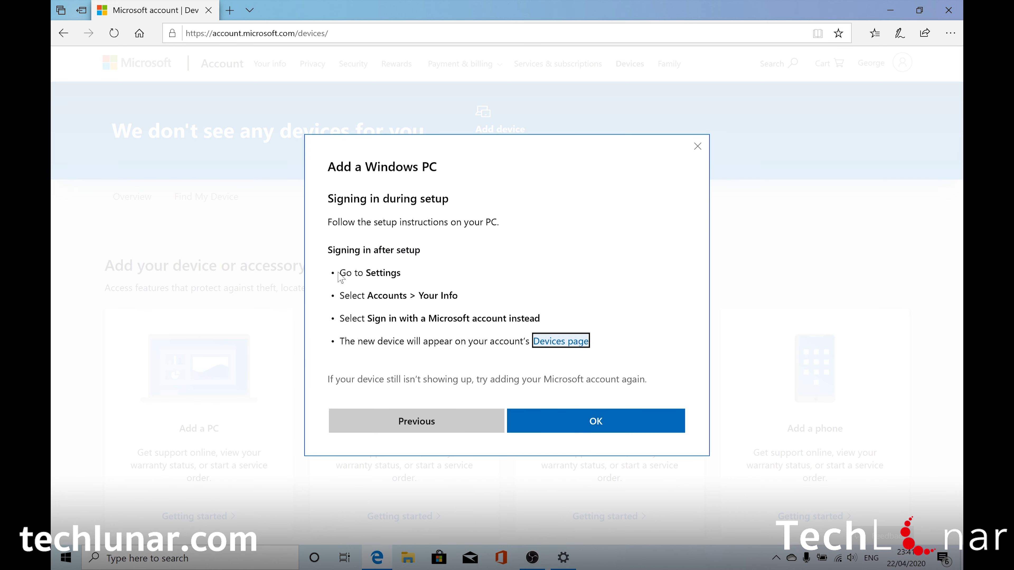
Restore the browser window and bring Settings forward at its home page.
left_click(919, 10)
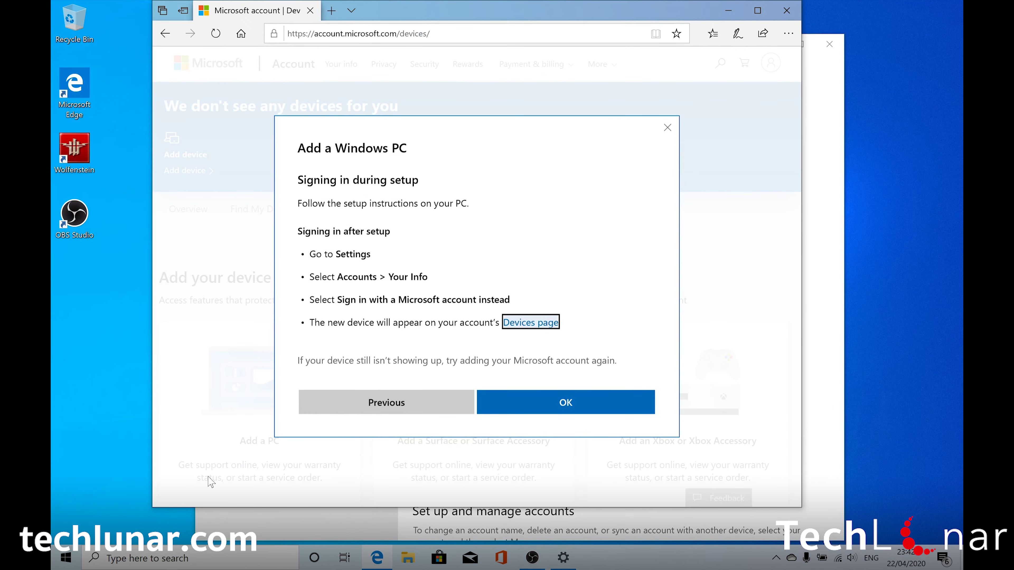
left_click(117, 560)
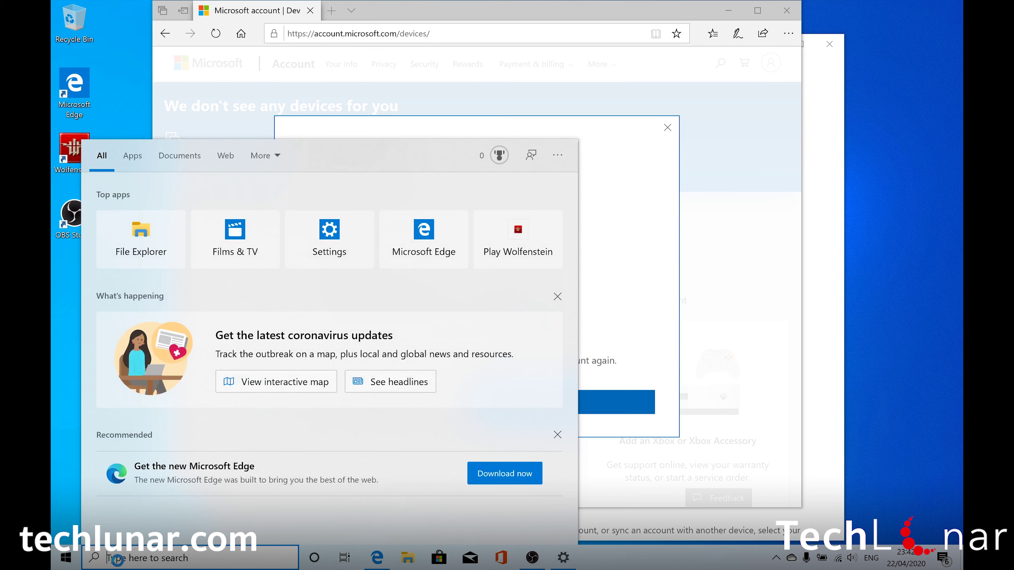
left_click(822, 240)
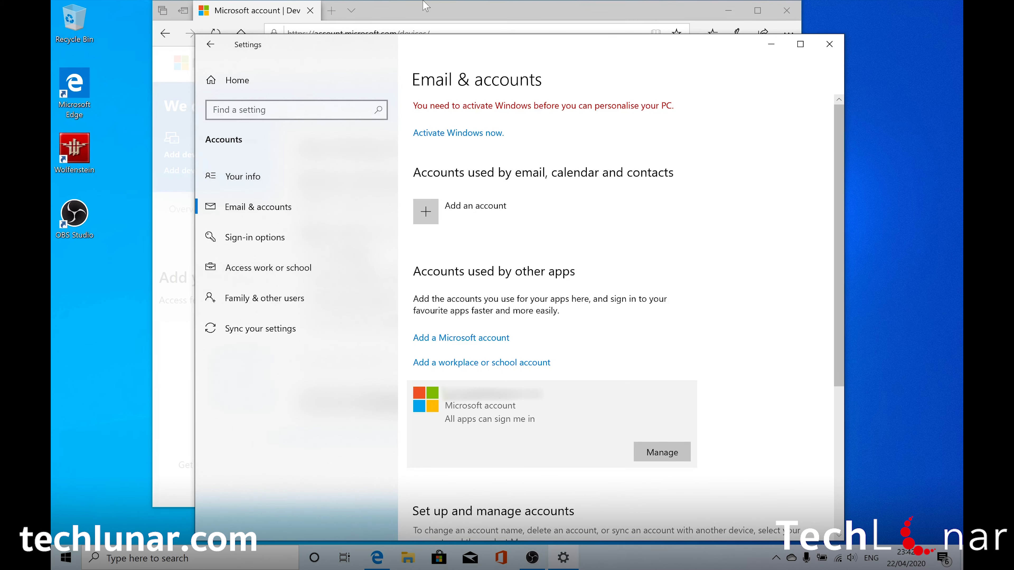
left_click(232, 82)
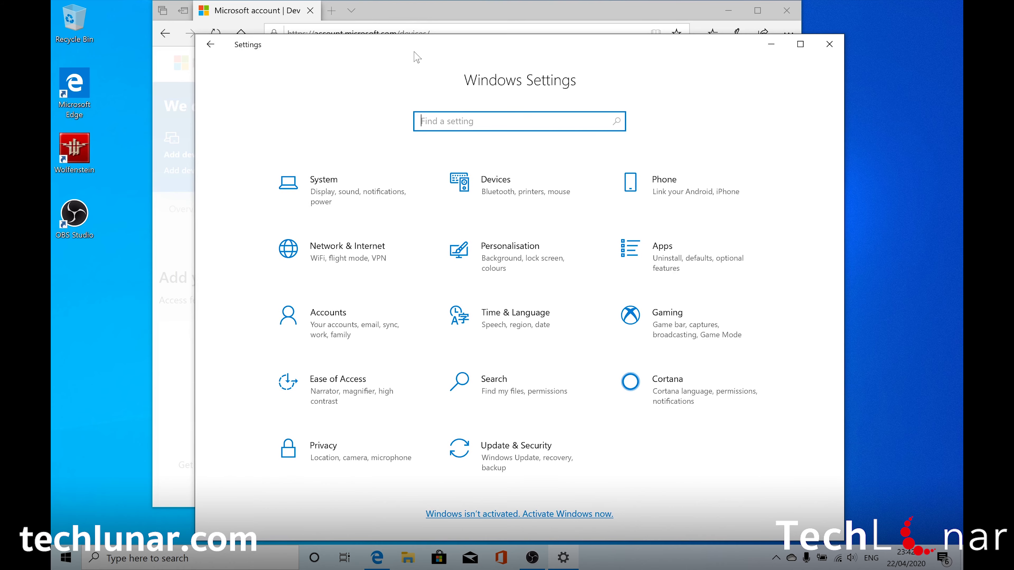
Snap Settings right and the browser left, then open Accounts > Your info.
left_click_drag(439, 57, 962, 74)
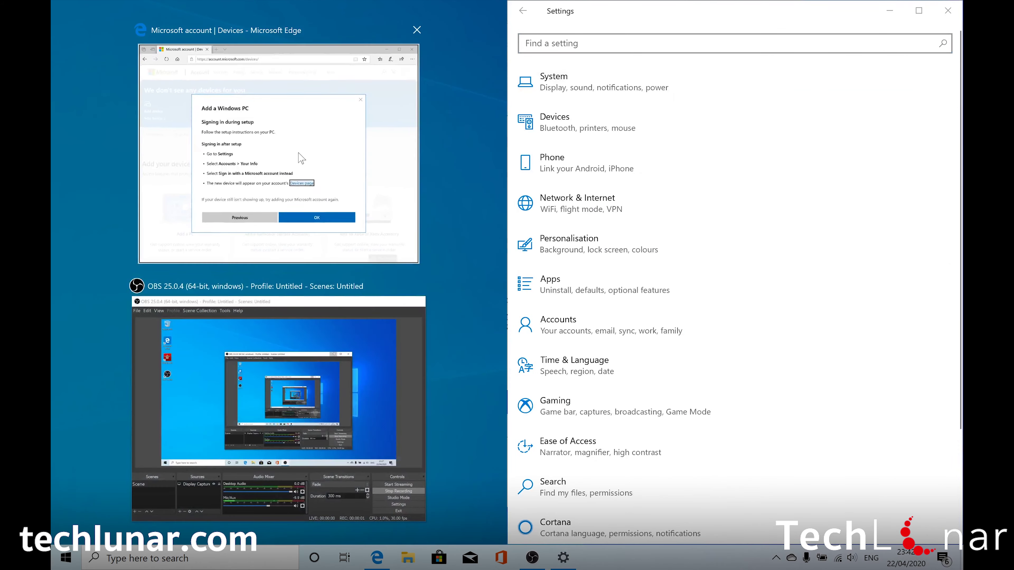
left_click(299, 159)
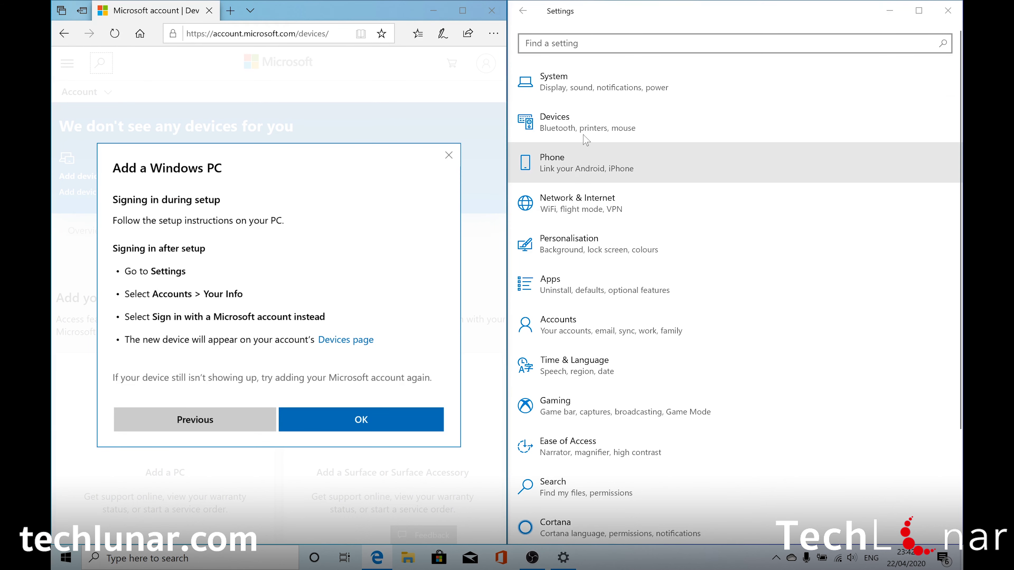
left_click(585, 332)
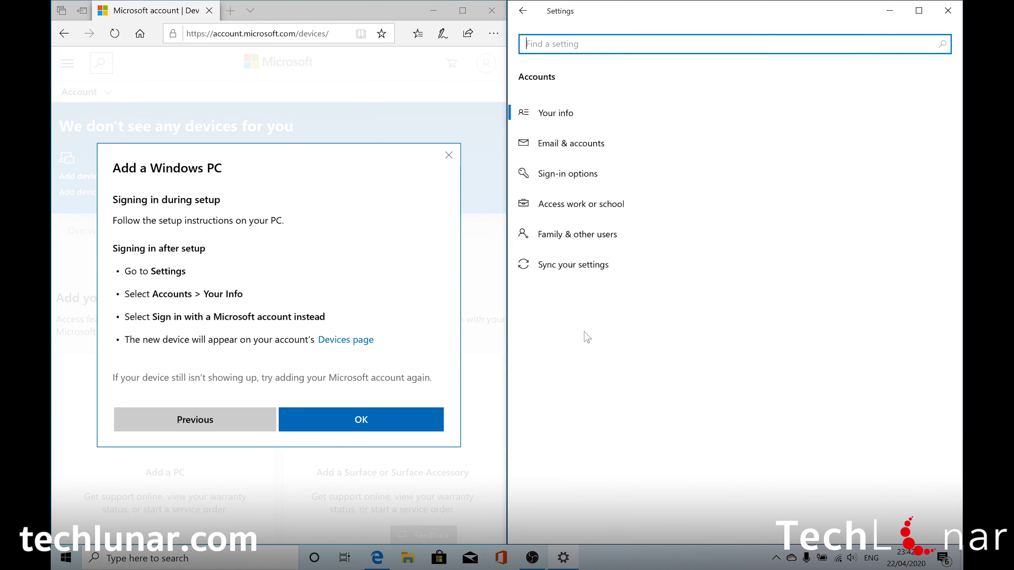
left_click(561, 116)
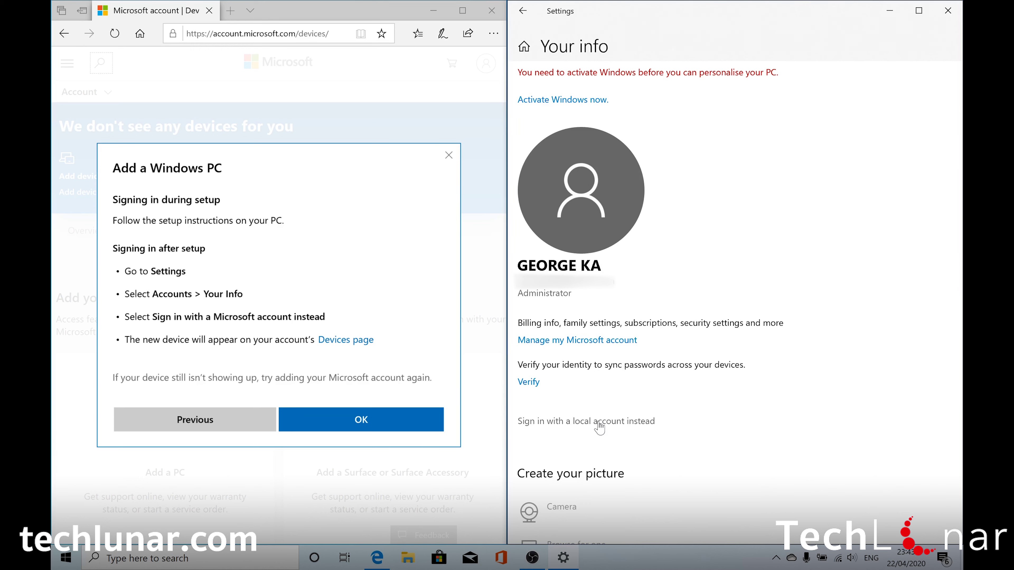
Start 'Sign in with a local account instead' and verify identity with the PIN.
left_click(569, 427)
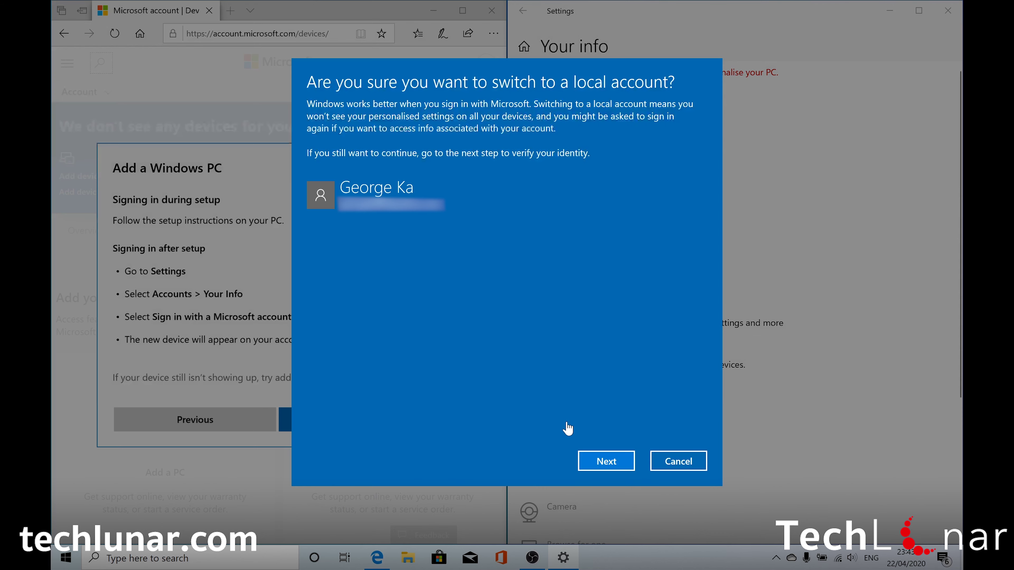
left_click(598, 465)
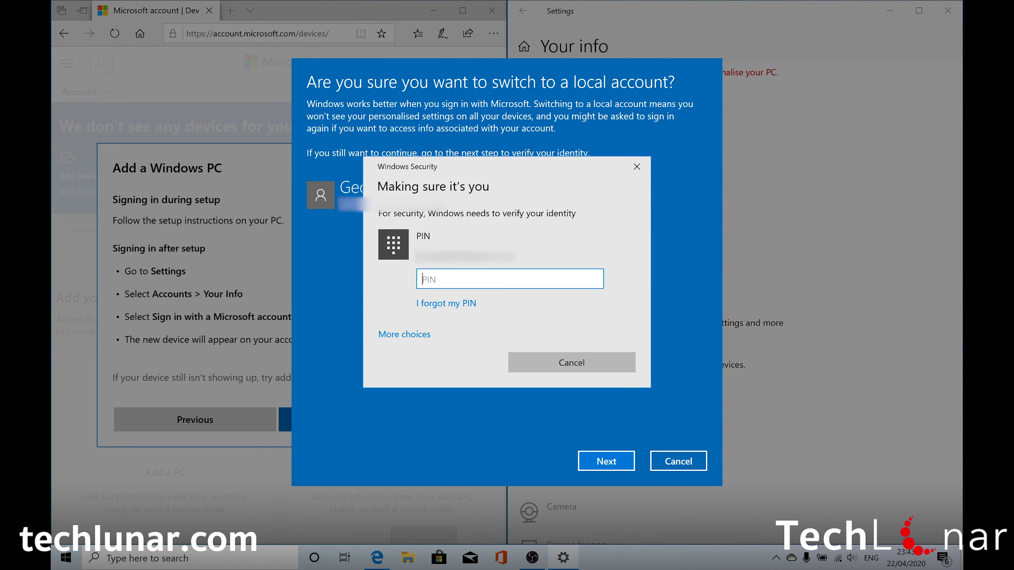
type("1234")
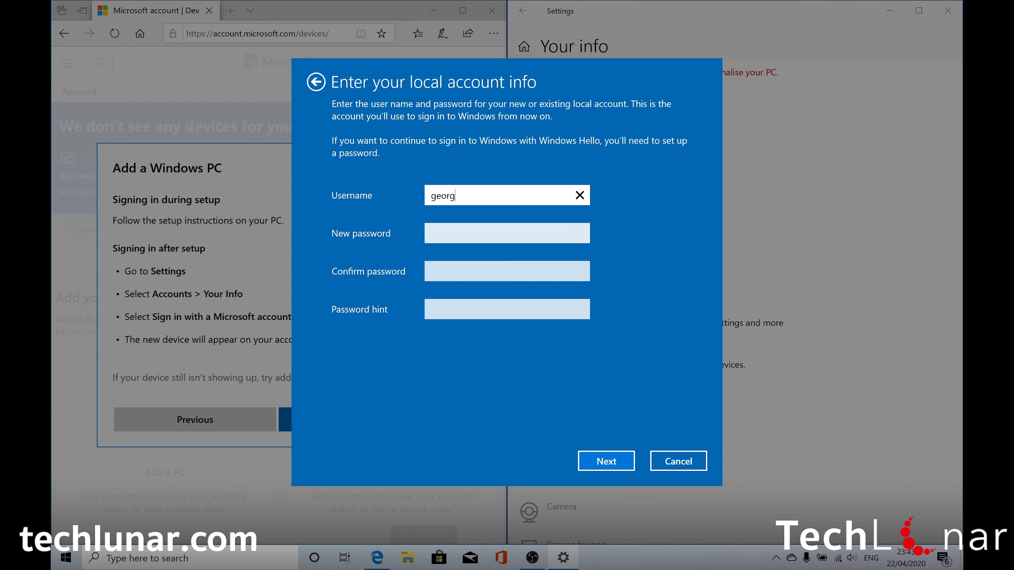
Enter the local account's new password, its confirmation and hint 'hint', then submit.
left_click(435, 234)
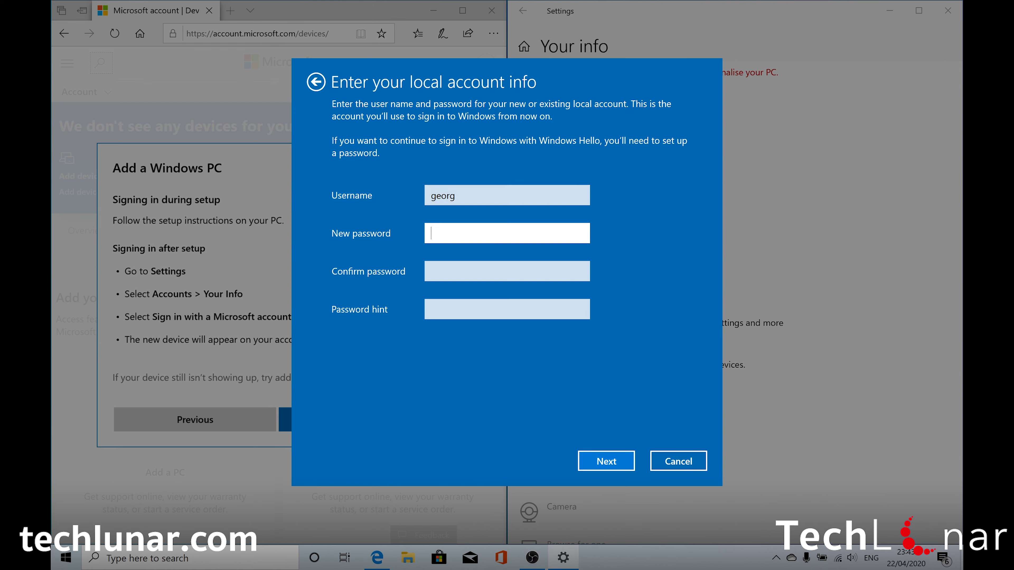
type("******")
key("Tab")
type("******")
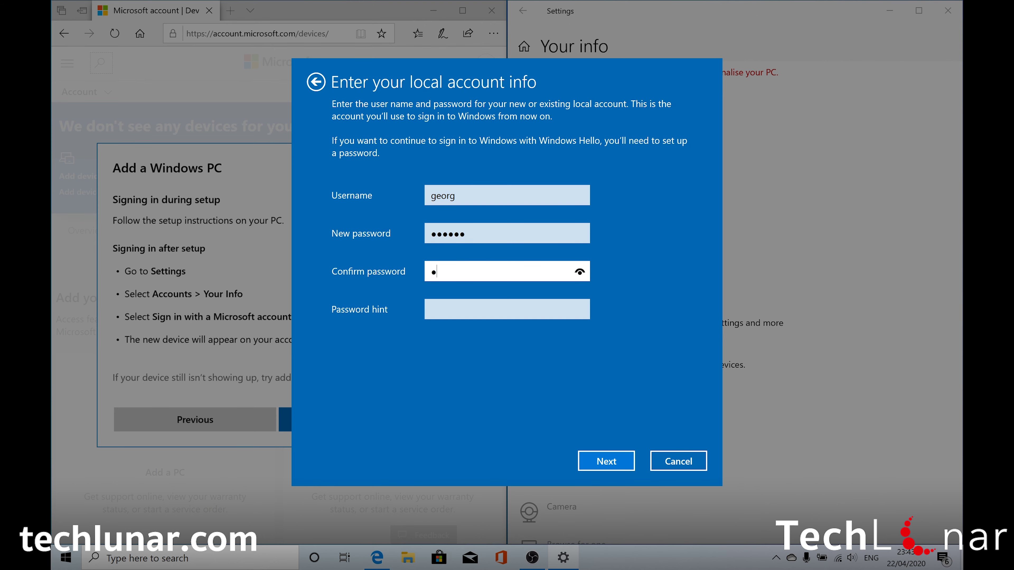
left_click(431, 310)
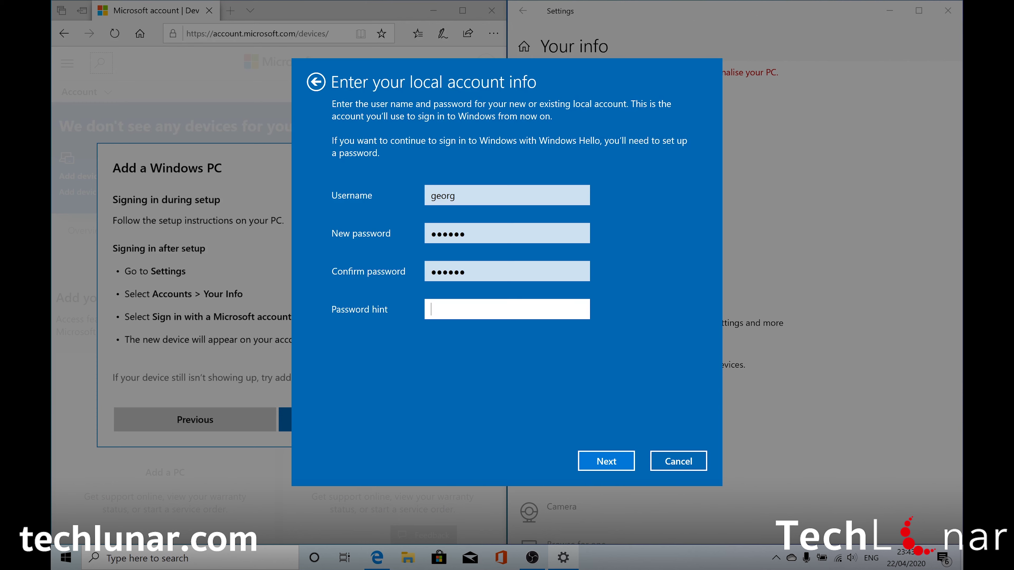
type("hint")
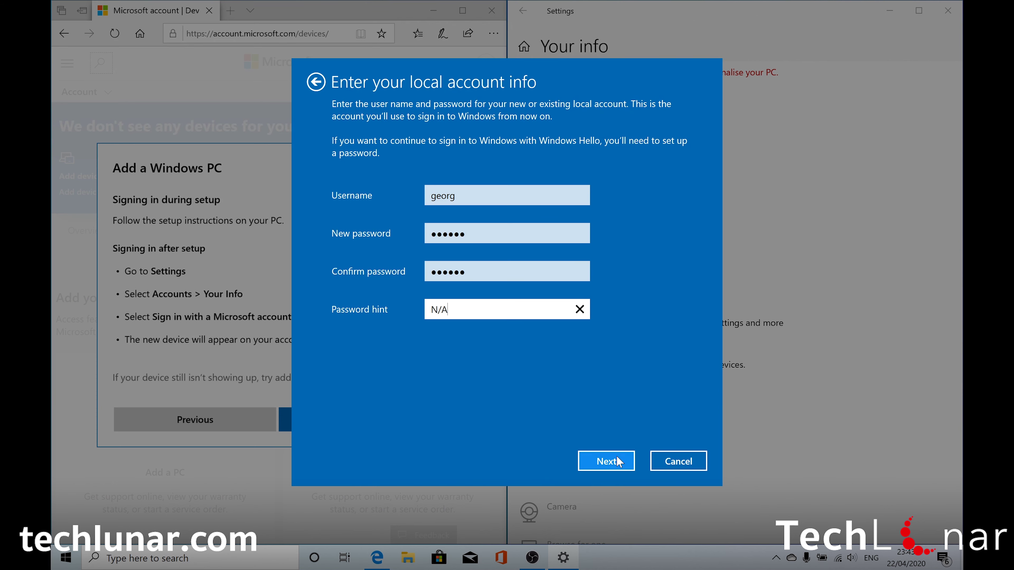
left_click(616, 457)
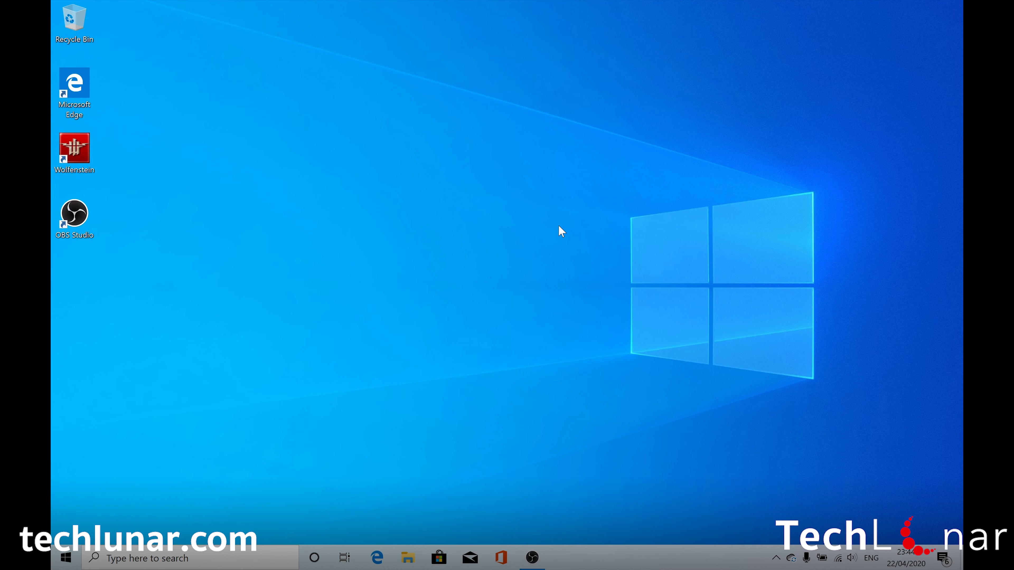
Reopen Settings via search, go to Accounts, and choose 'Sign in with a Microsoft account instead'.
left_click(147, 557)
type("settings")
key("Return")
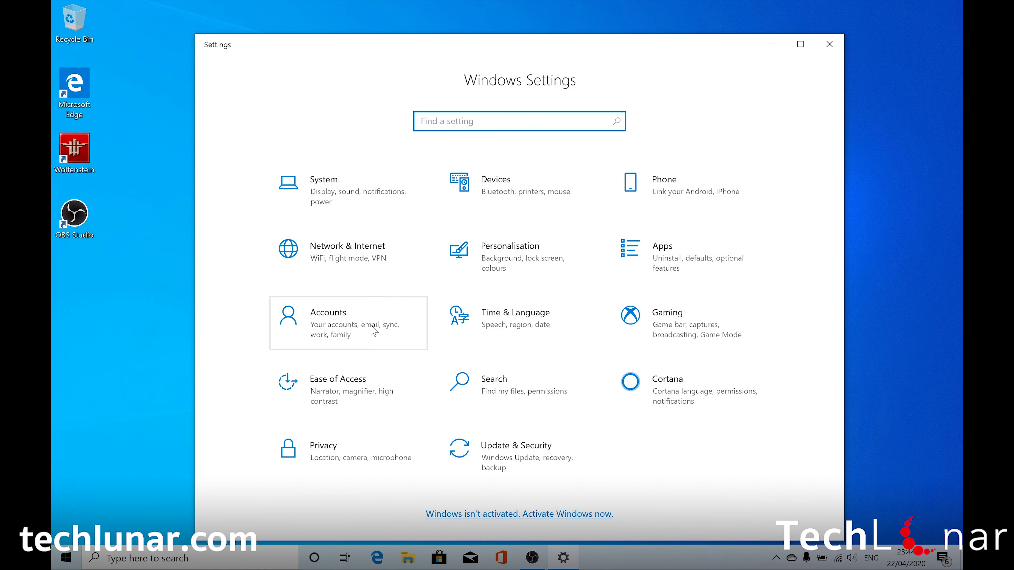
left_click(369, 333)
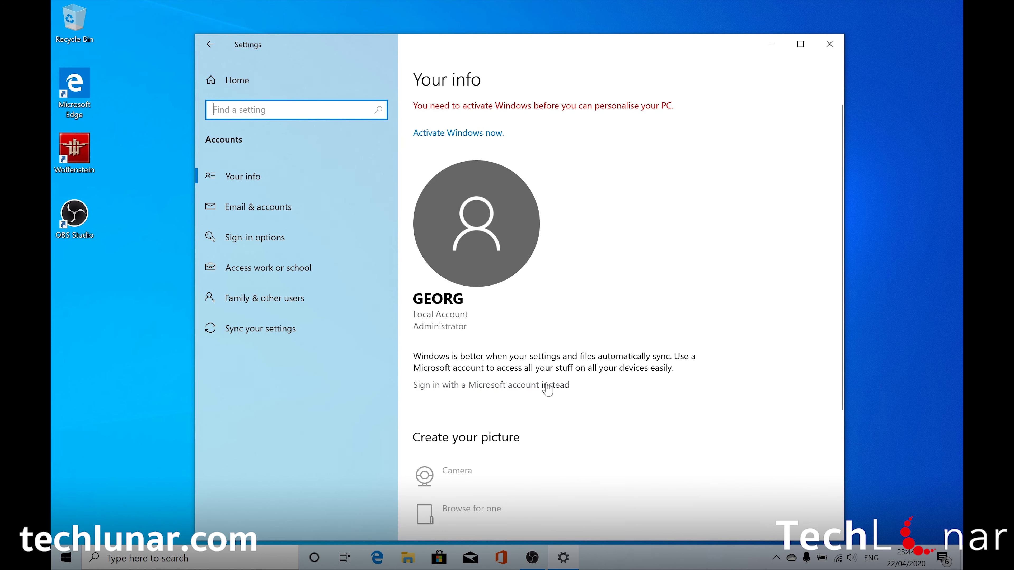
left_click(502, 385)
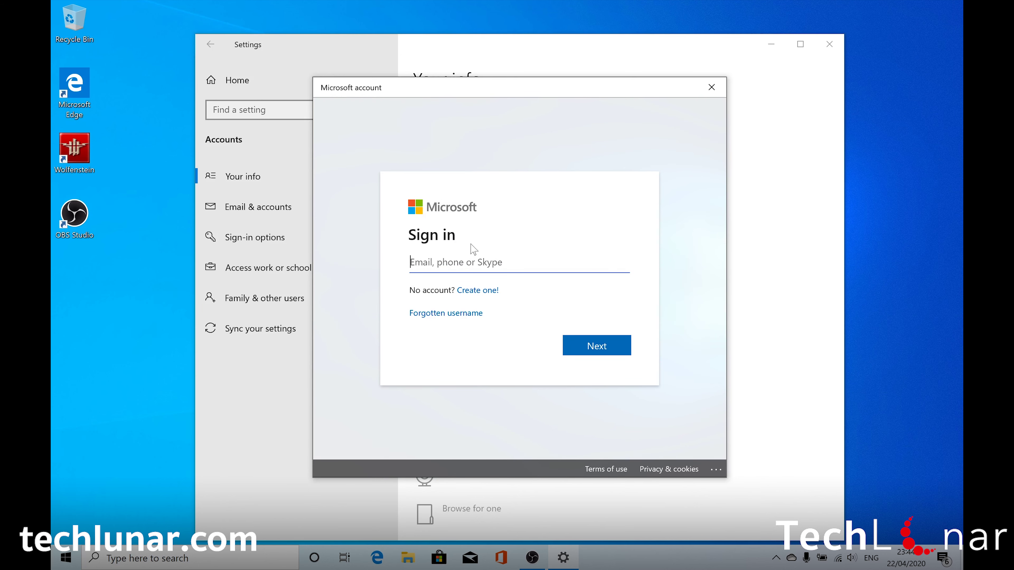
Sign in with the Microsoft account e-mail and password.
key("ctrl+v")
key("Return")
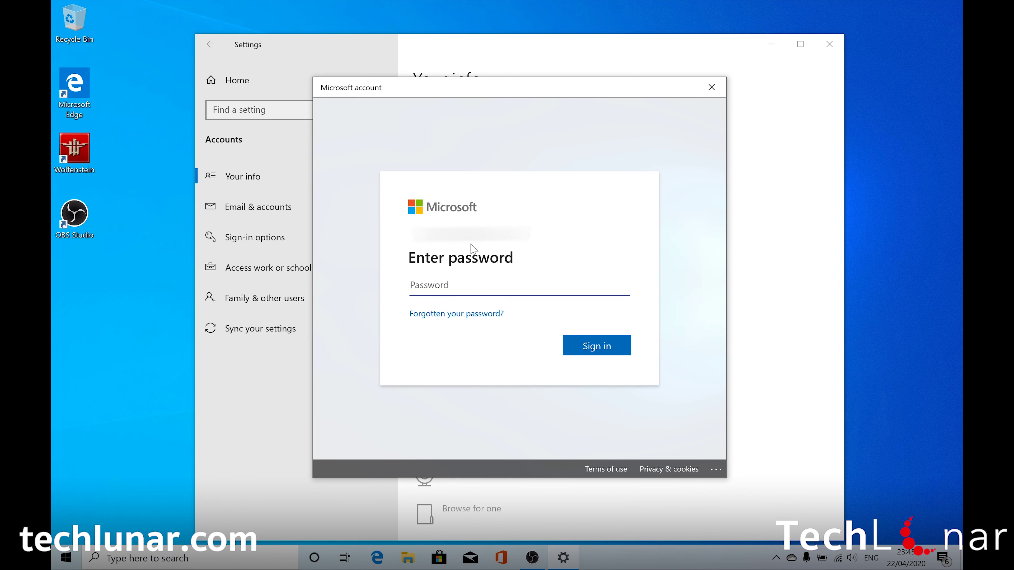
key("ctrl+v")
key("Return")
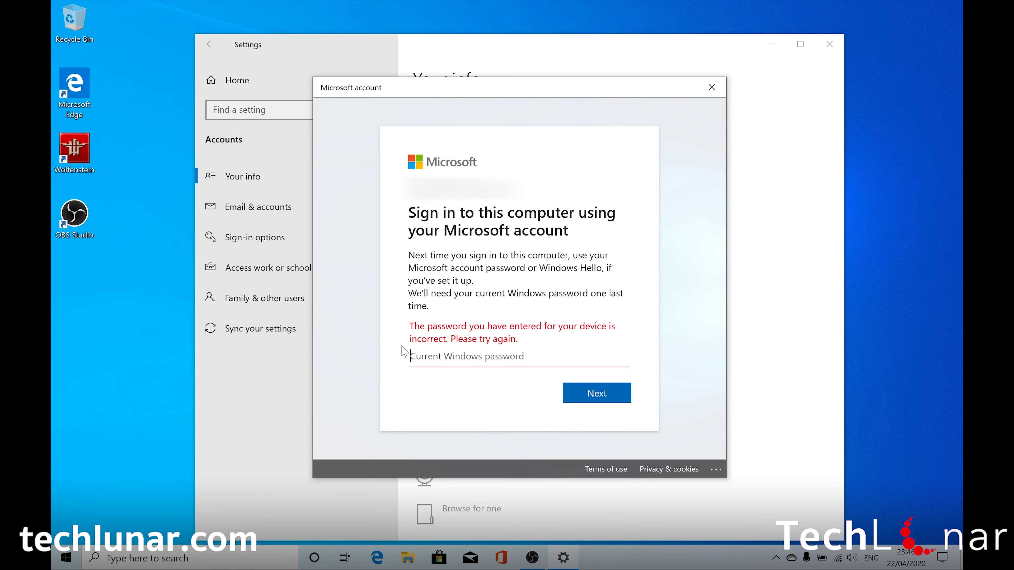
Confirm with the current Windows password, then the PIN, to finish linking.
type("******")
left_click(615, 404)
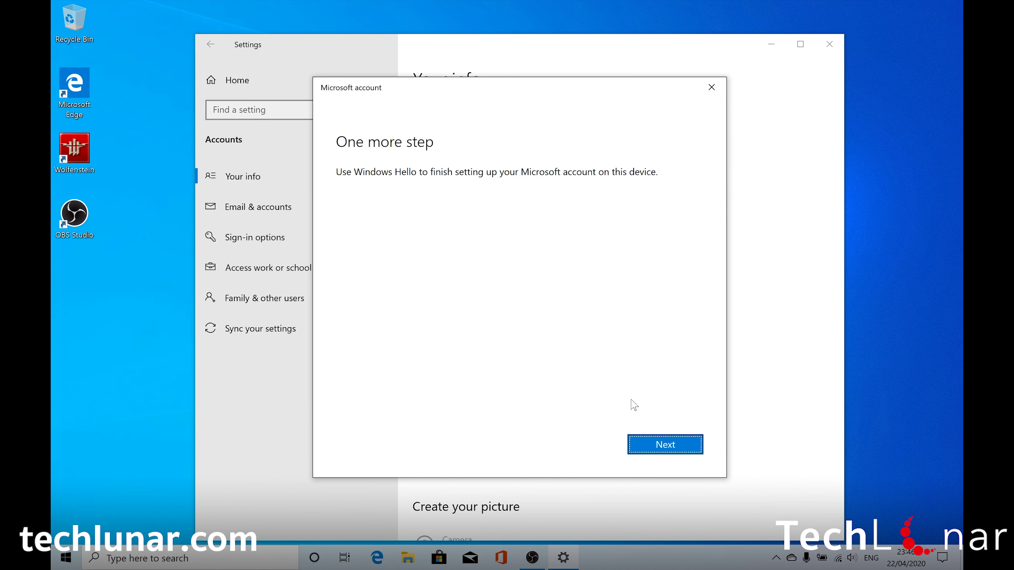
left_click(658, 446)
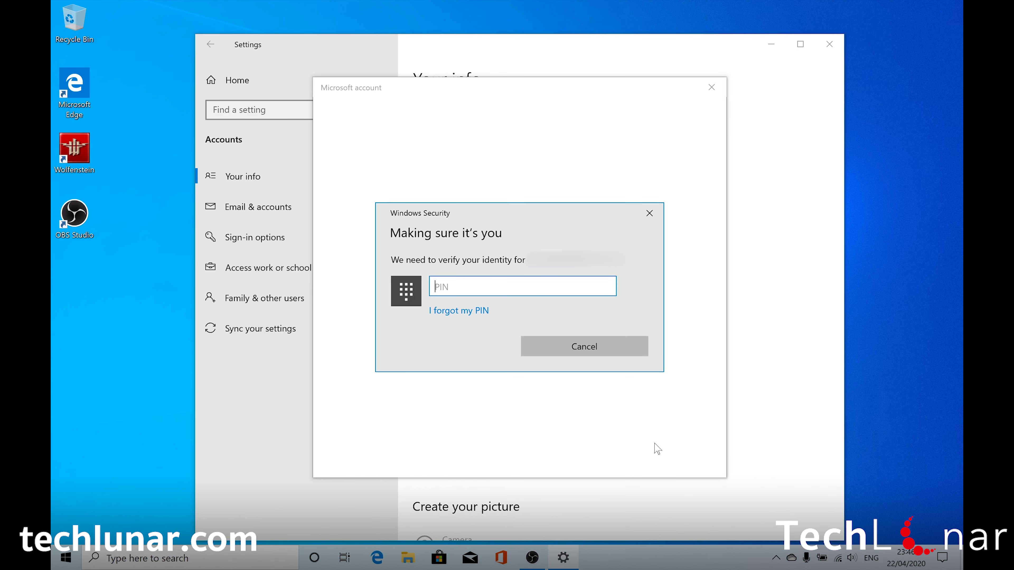
type("••••")
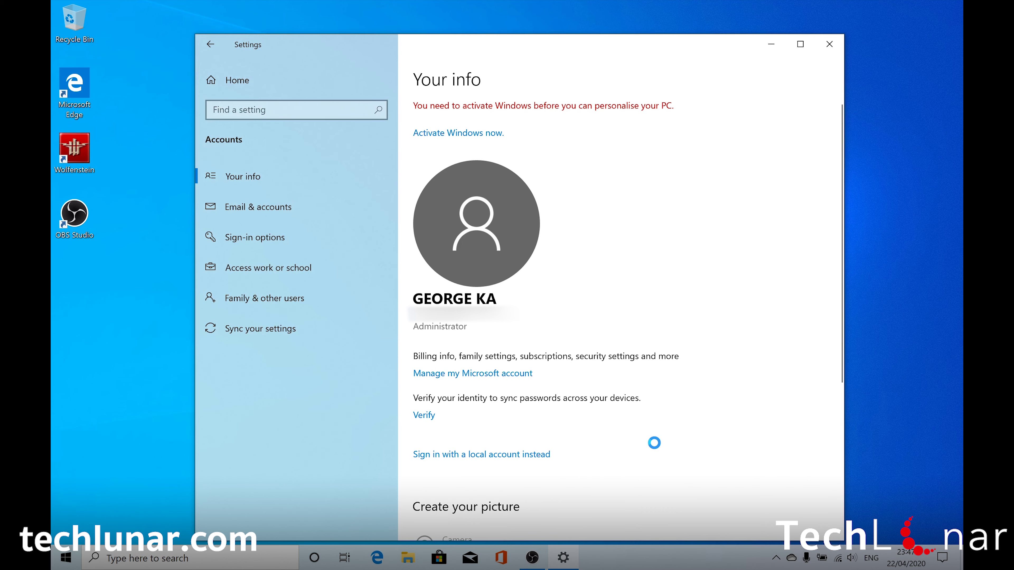
On Email & accounts, select the Microsoft account and choose Manage.
left_click(269, 217)
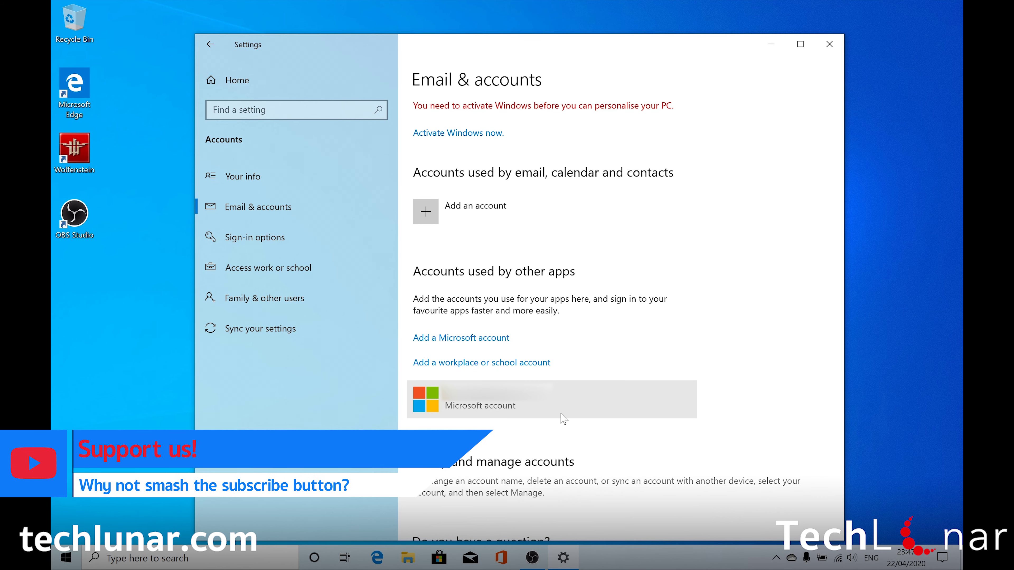
left_click(608, 408)
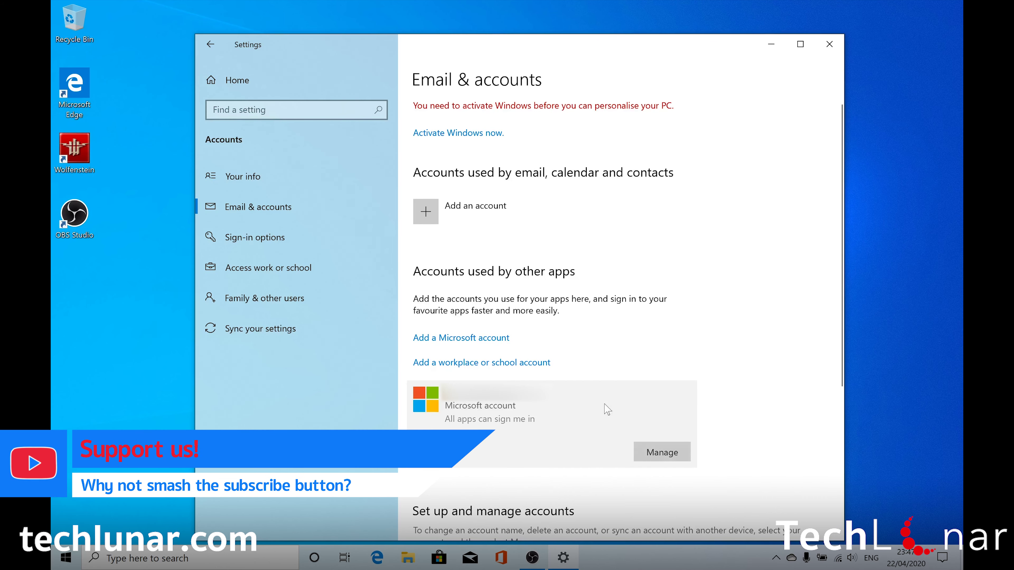
left_click(658, 455)
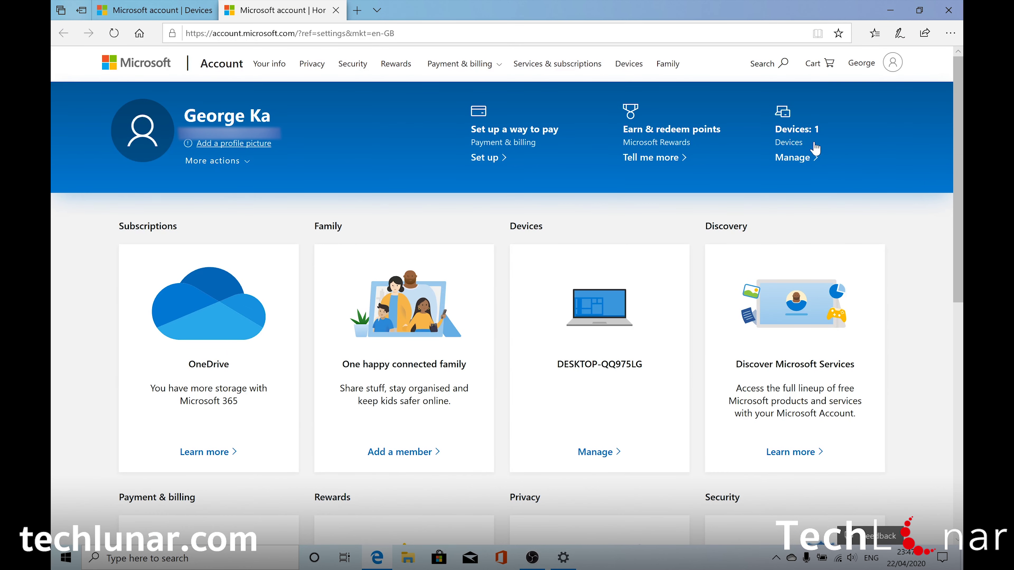
Open the Devices page from the Devices link in the account header.
left_click(803, 149)
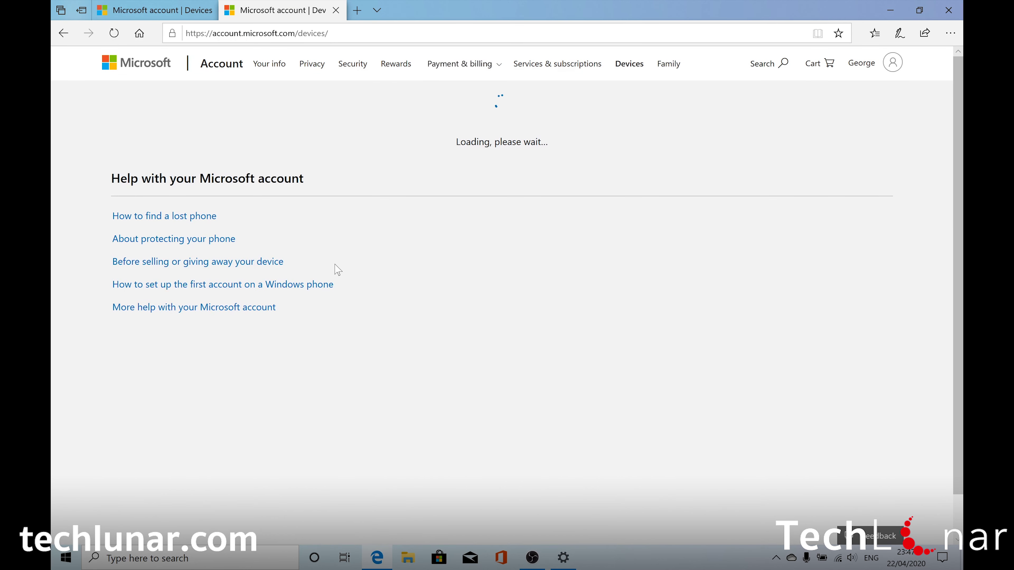